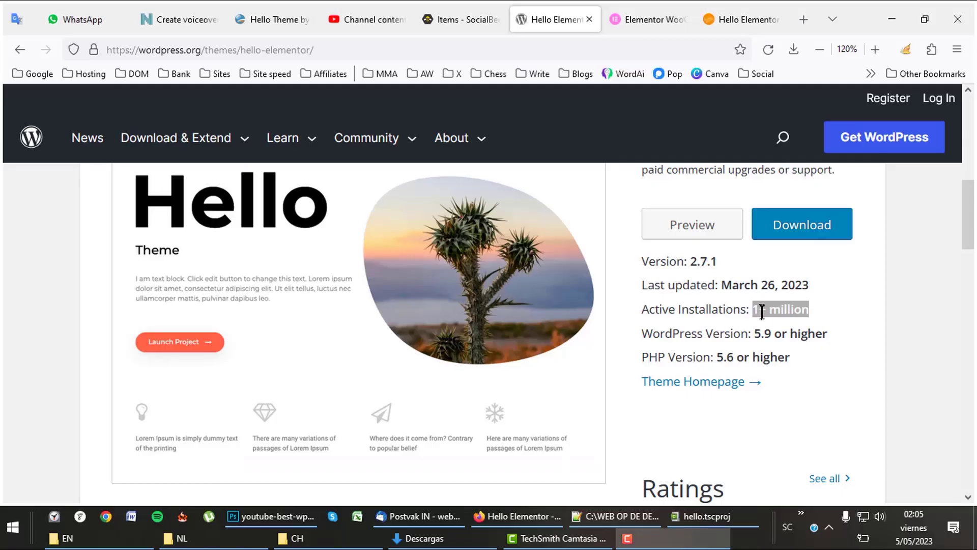
Highlight Hello Elementor's 1+ million active installations figure on WordPress.org.
left_click(762, 313)
left_click_drag(780, 309, 757, 309)
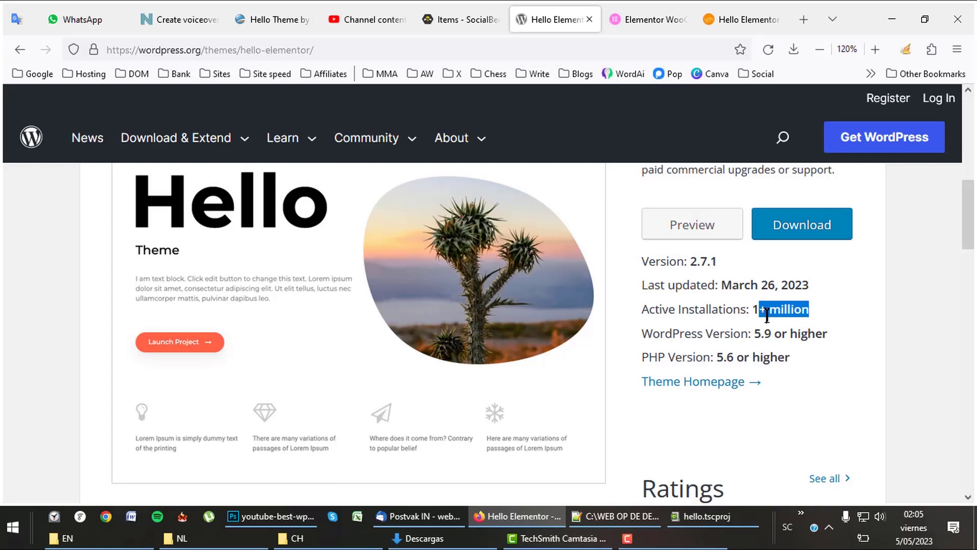
scroll(766, 313, "down", 4)
scroll(766, 313, "down", 1)
scroll(763, 309, "up", 1)
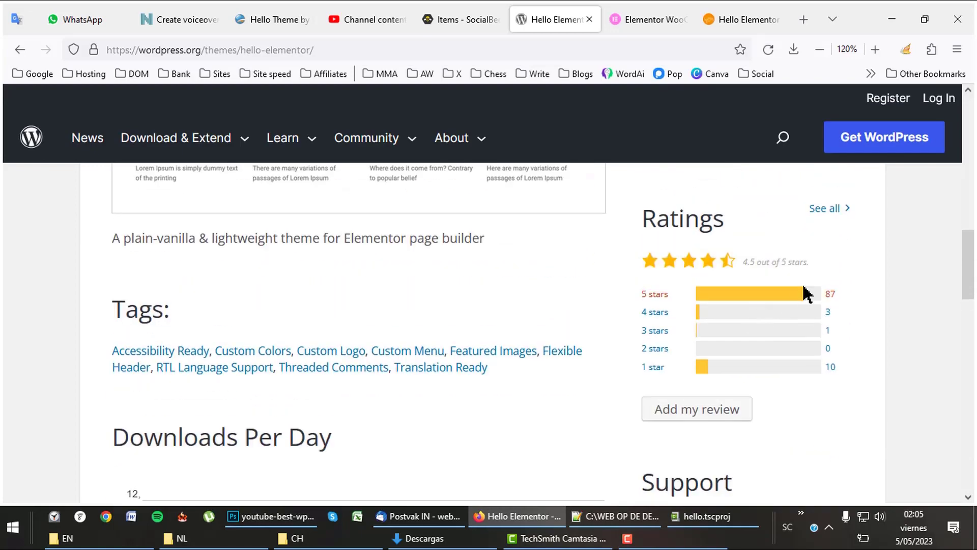
scroll(765, 323, "down", 2)
scroll(764, 353, "down", 5)
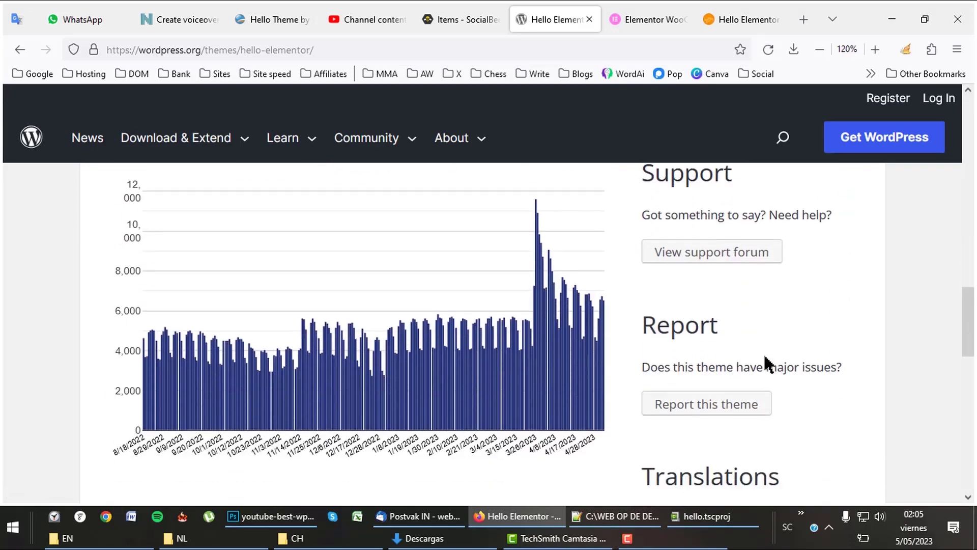
scroll(764, 353, "down", 1)
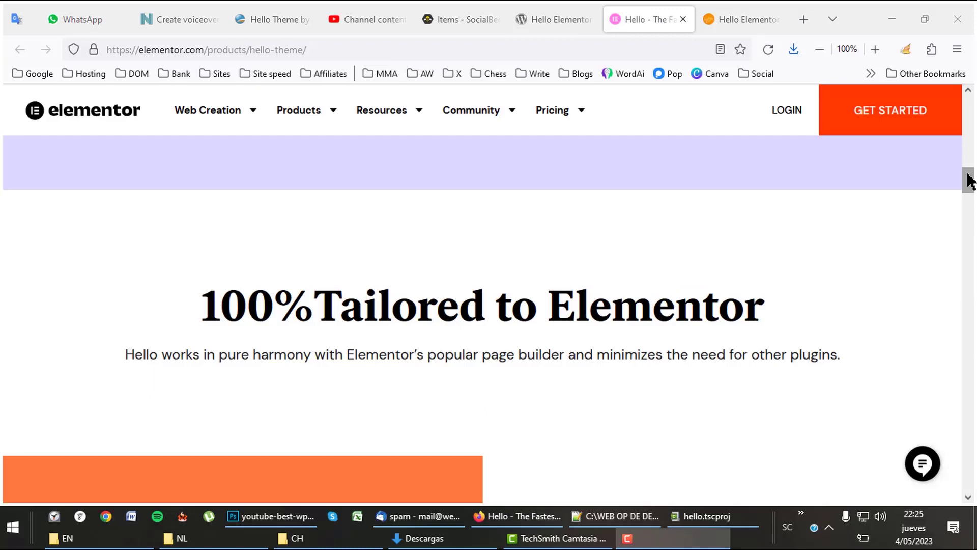
Scroll the Hello Theme page from 'Tailored to Elementor' to the 100+ website kits section.
left_click(653, 306)
left_click_drag(970, 180, 969, 210)
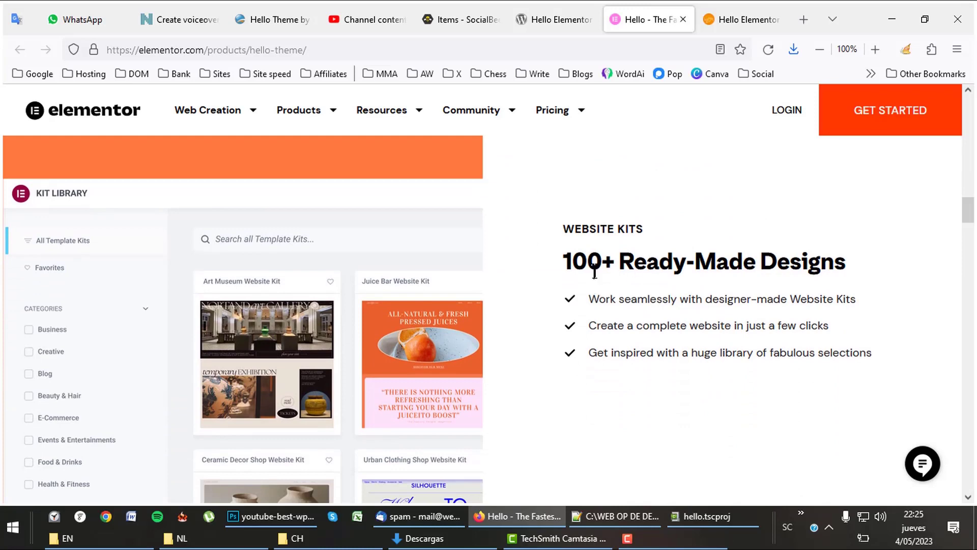
left_click(595, 271)
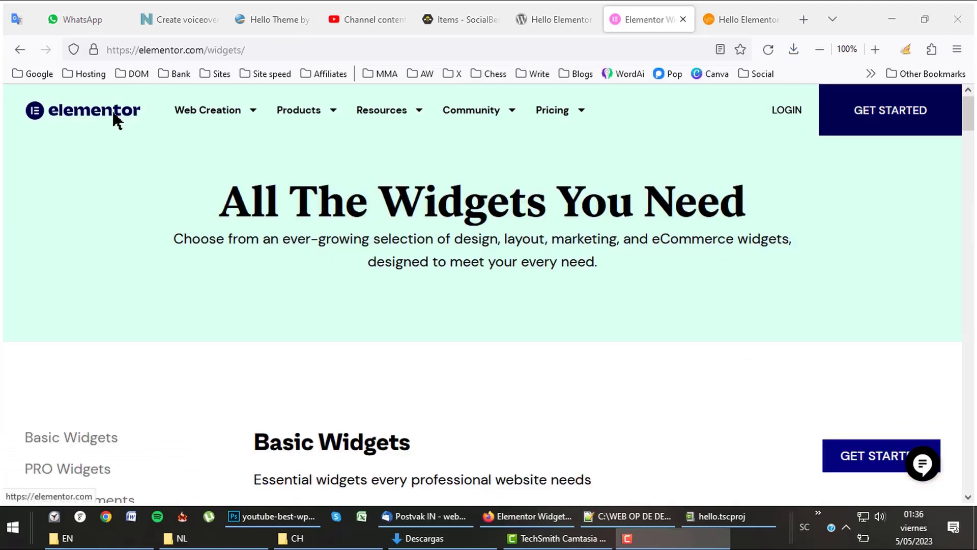
Highlight the 'All The Widgets You Need' heading on Elementor's widgets page.
left_click(114, 115)
left_click(116, 118)
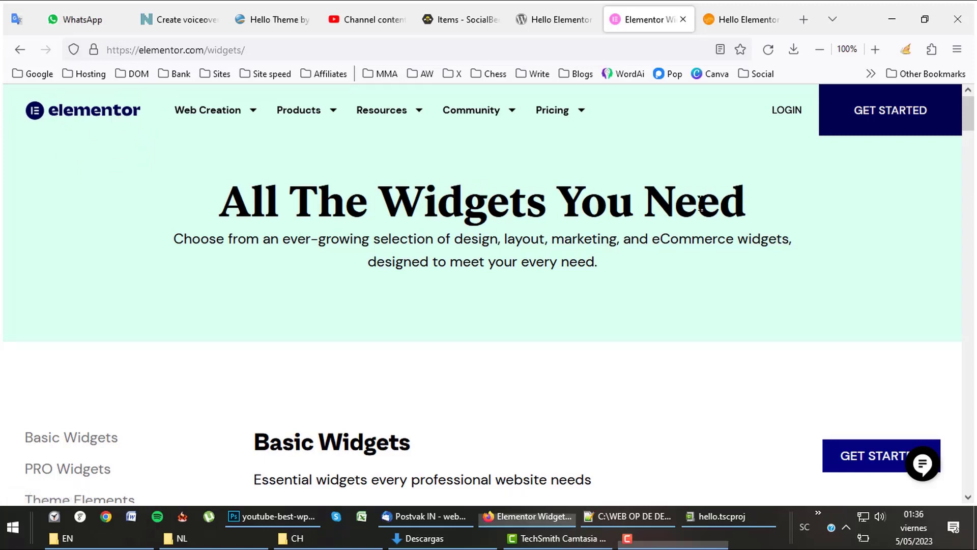
left_click_drag(746, 199, 224, 192)
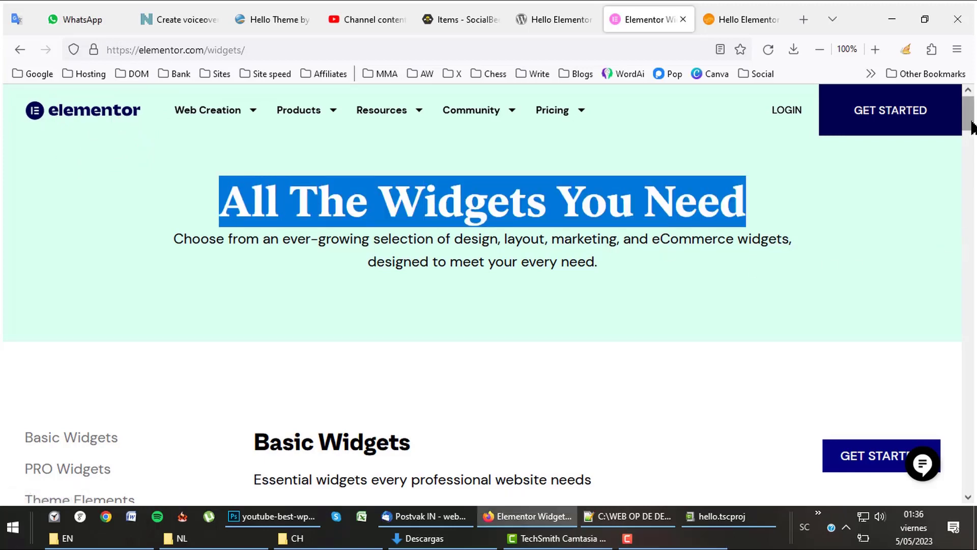
left_click_drag(969, 116, 969, 342)
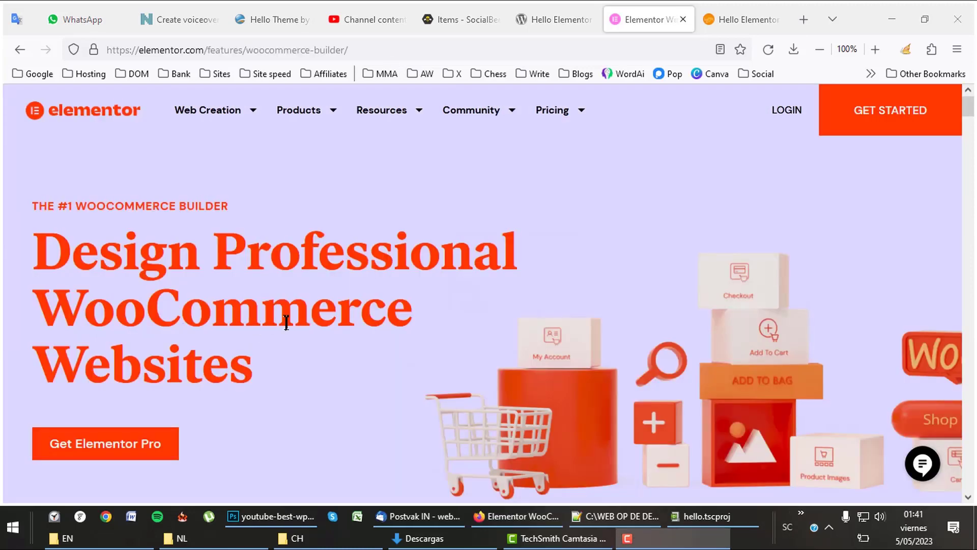
Highlight and then clear the word 'WooCommerce' in the builder page headline.
left_click_drag(410, 310, 53, 304)
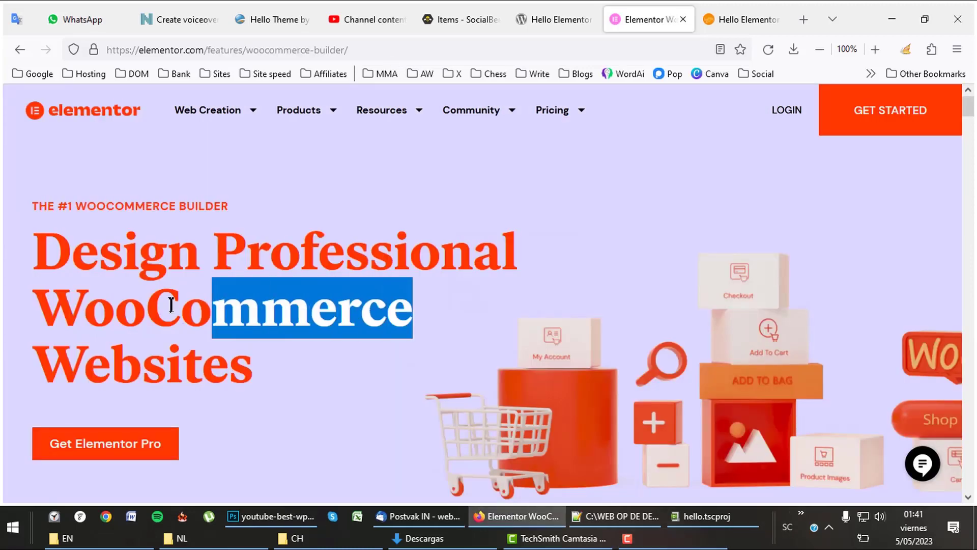
left_click(72, 305)
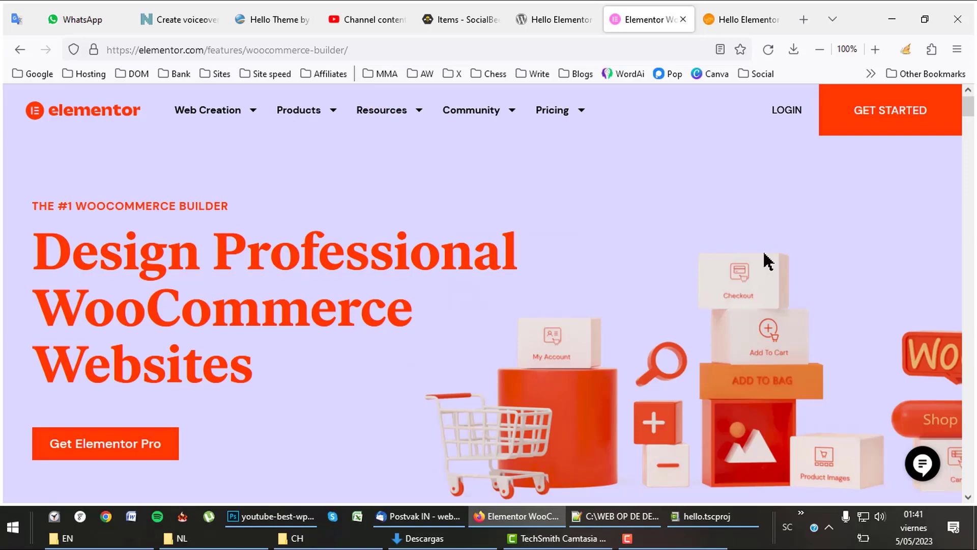
left_click_drag(969, 115, 970, 243)
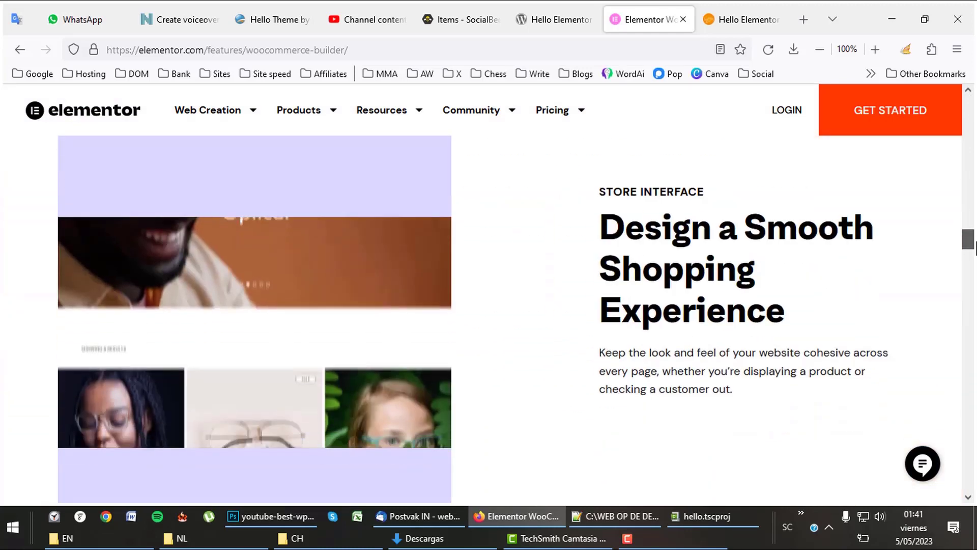
left_click_drag(970, 243, 970, 315)
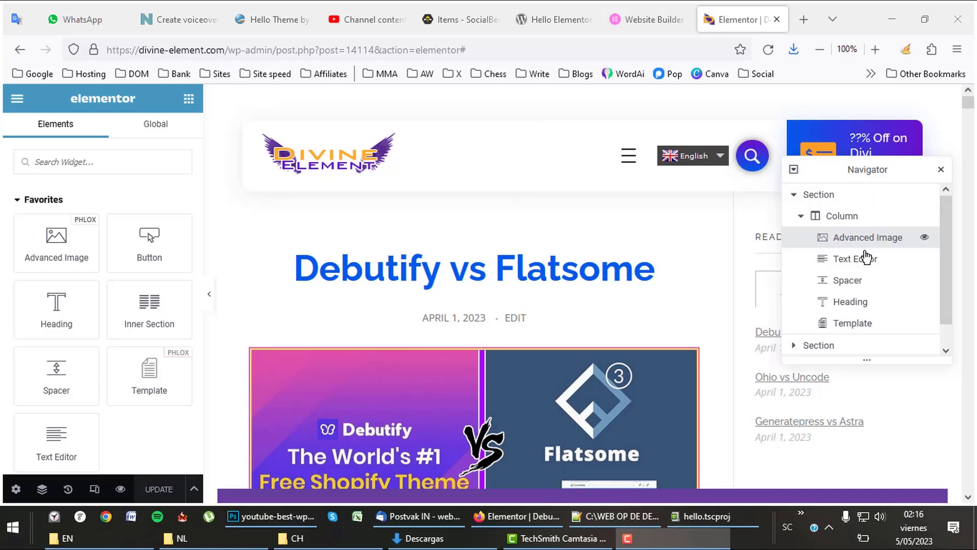
scroll(489, 284, "down", 3)
scroll(458, 290, "down", 1)
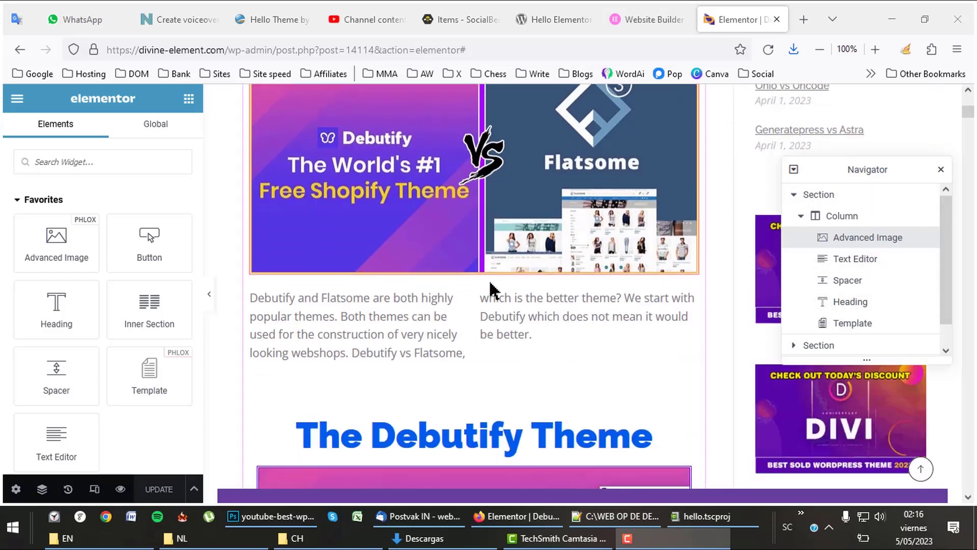
left_click(413, 315)
scroll(422, 299, "down", 2)
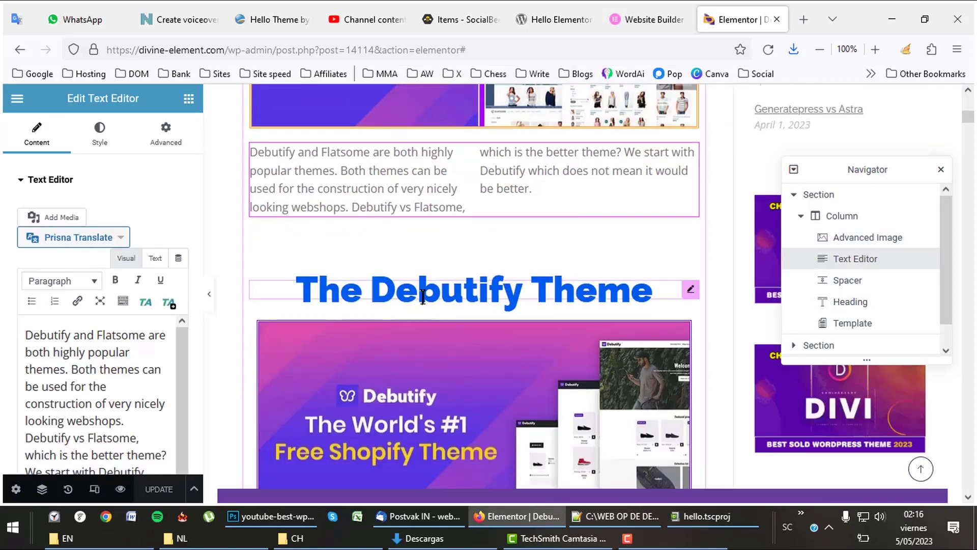
left_click(423, 294)
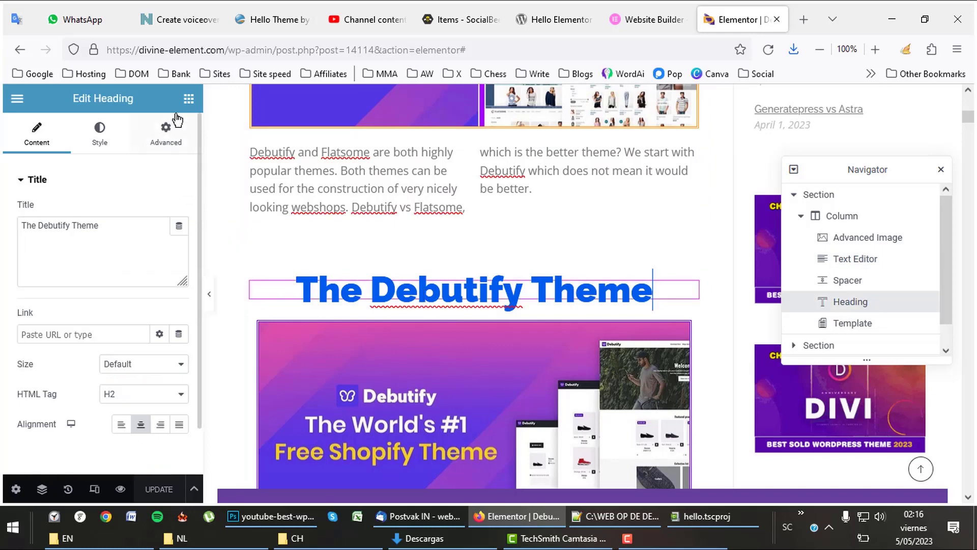
left_click(187, 99)
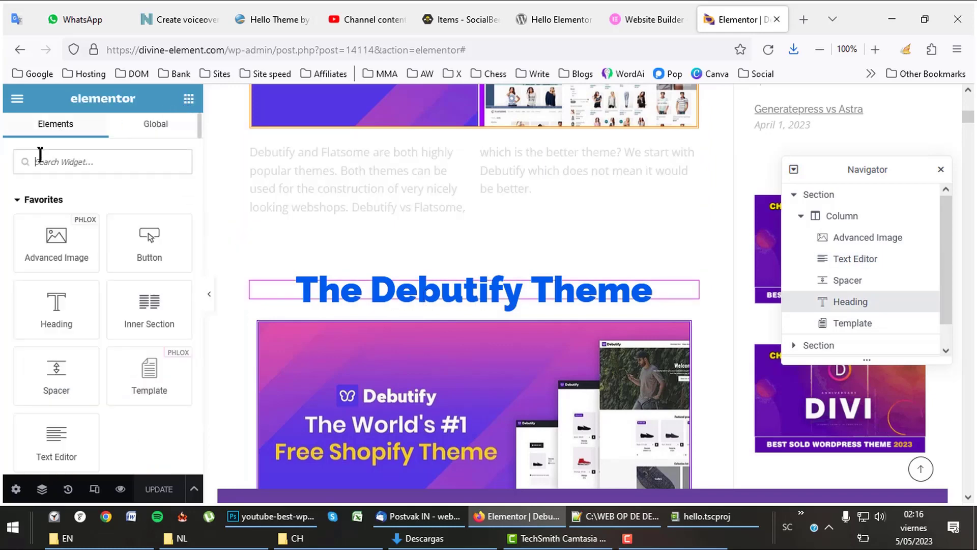
scroll(79, 262, "down", 3)
scroll(79, 262, "down", 3)
scroll(79, 261, "down", 3)
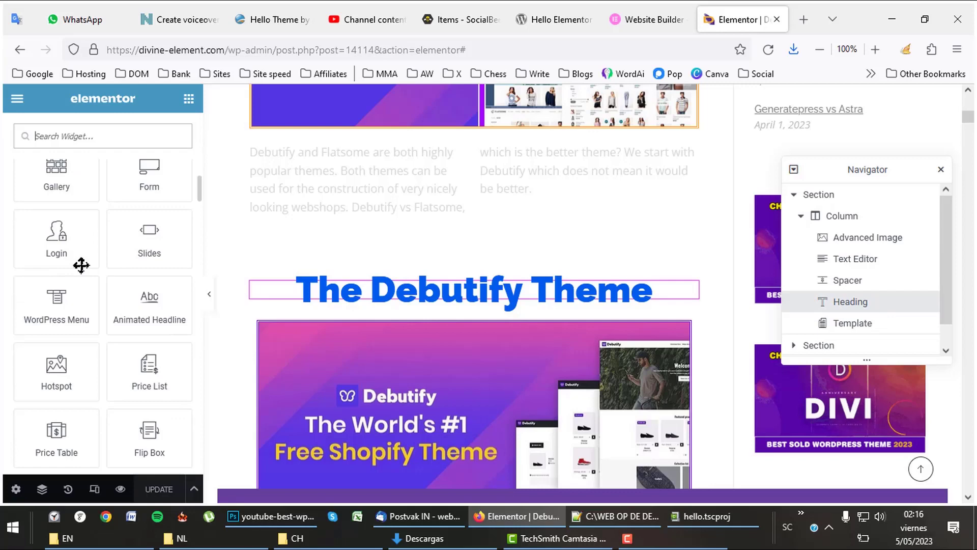
scroll(80, 261, "down", 3)
scroll(78, 263, "down", 3)
scroll(81, 264, "up", 4)
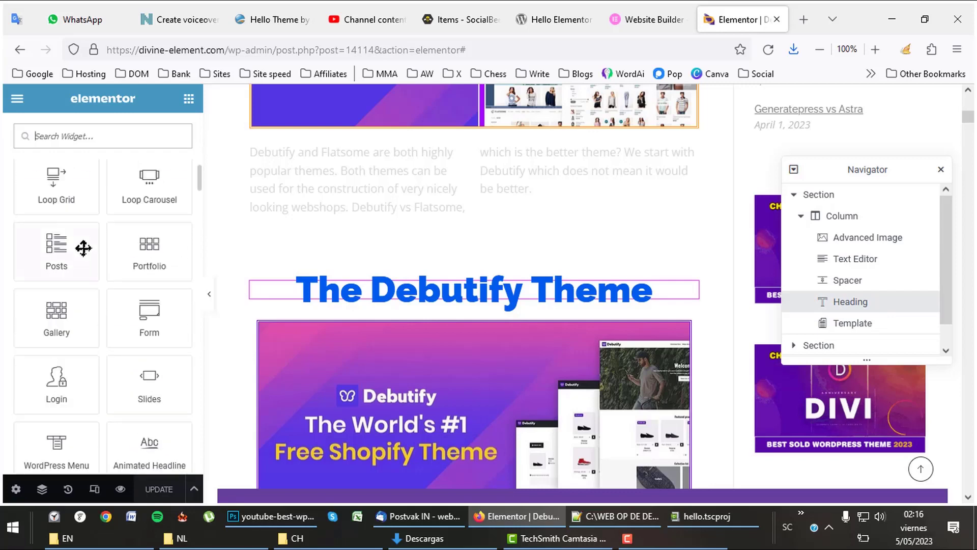
scroll(83, 244, "up", 4)
scroll(86, 218, "up", 4)
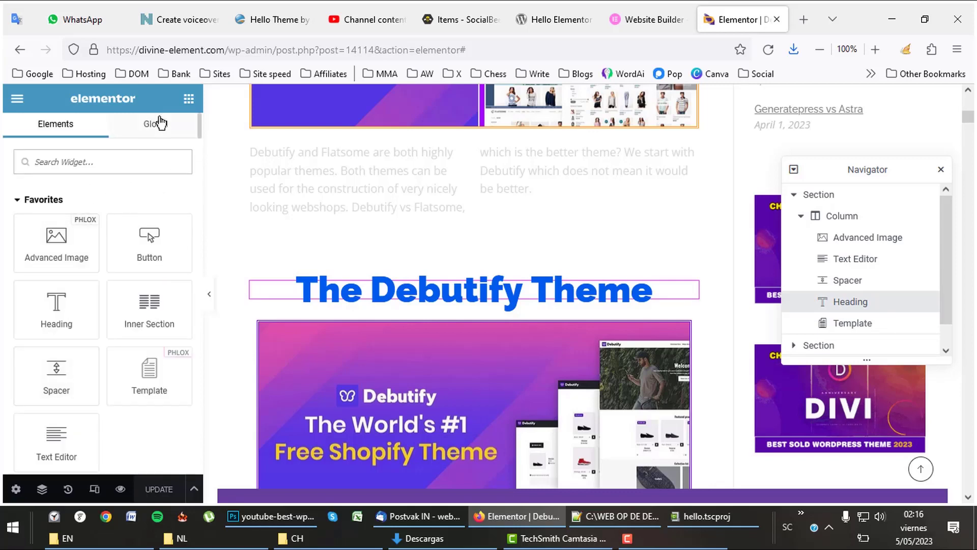
Show the post's general settings, then switch Elementor into responsive device preview.
left_click(19, 100)
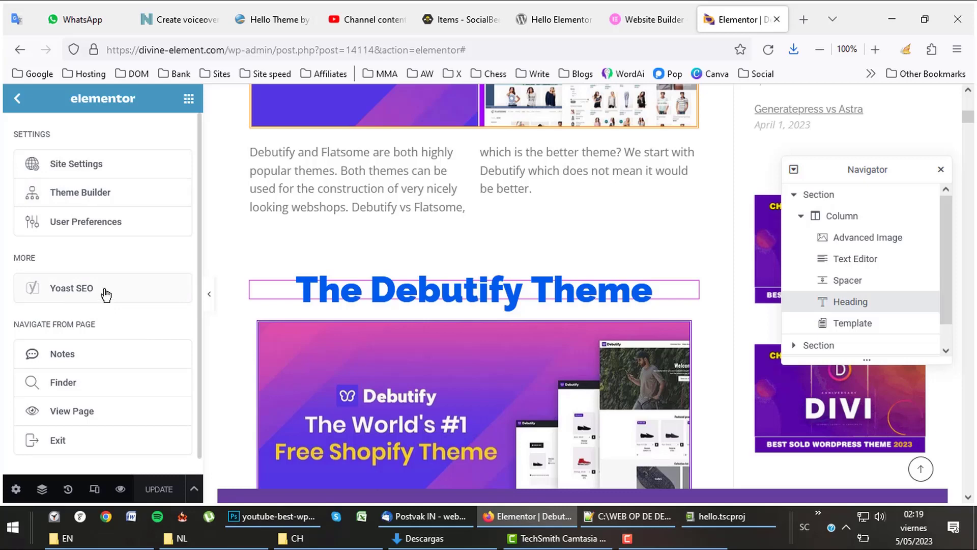
left_click(18, 488)
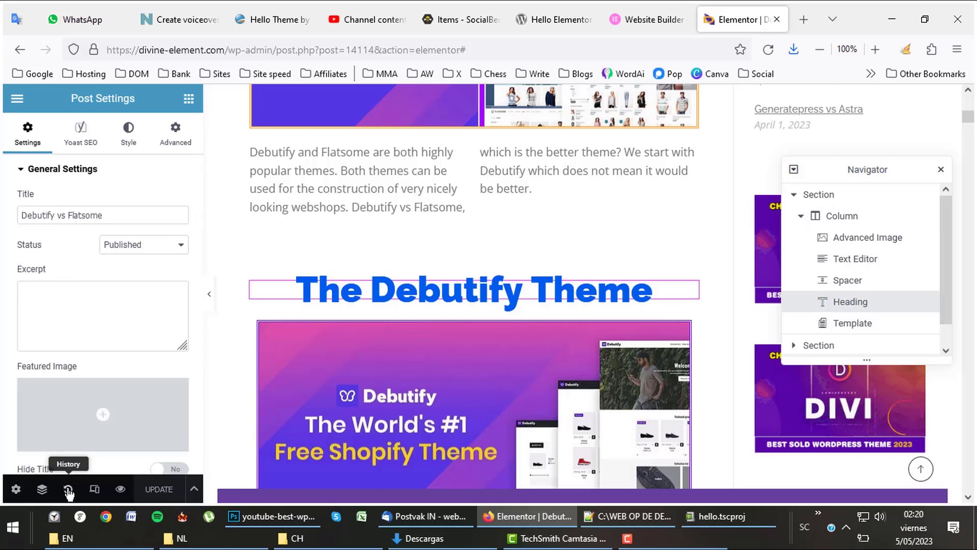
left_click(96, 489)
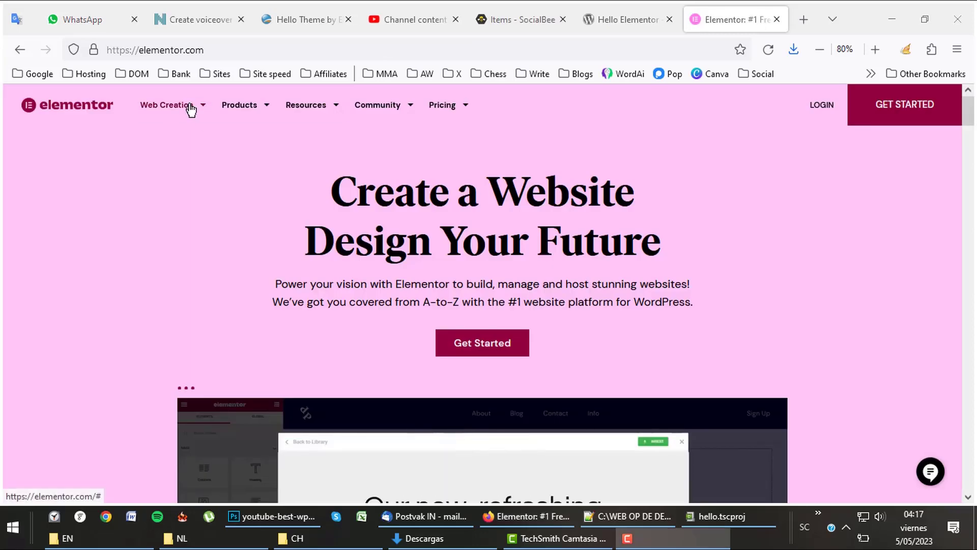
mouse_move(173, 104)
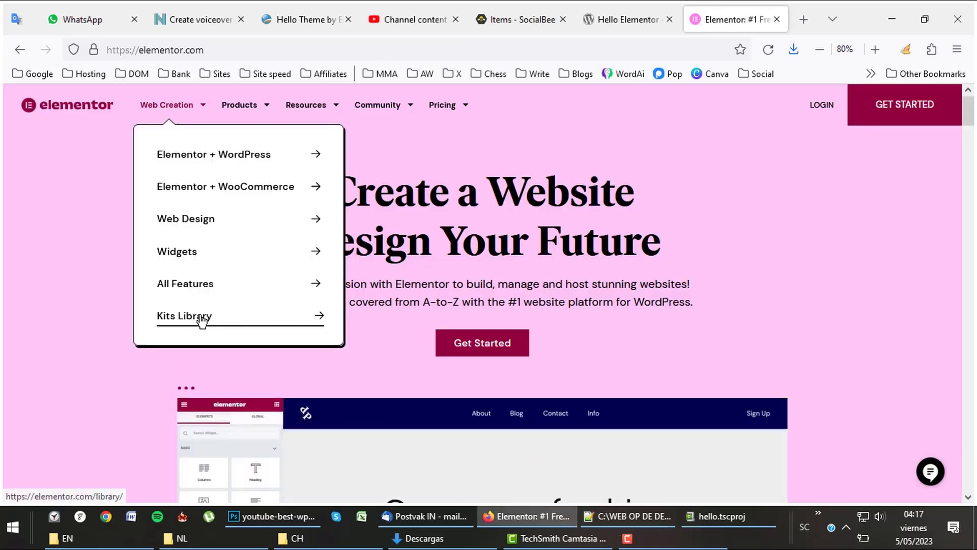
Browse the Kits Library and move on to its second page of kits.
left_click(200, 316)
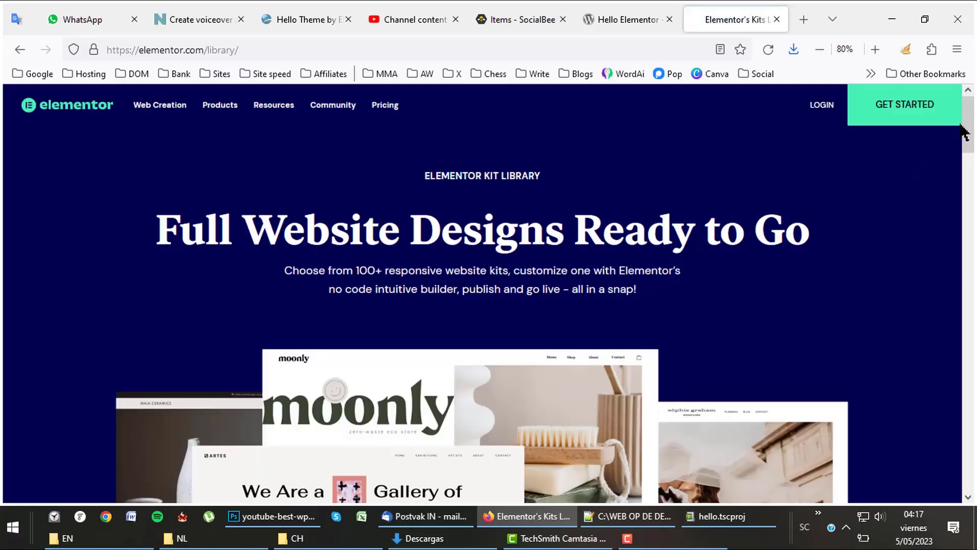
left_click_drag(968, 130, 973, 406)
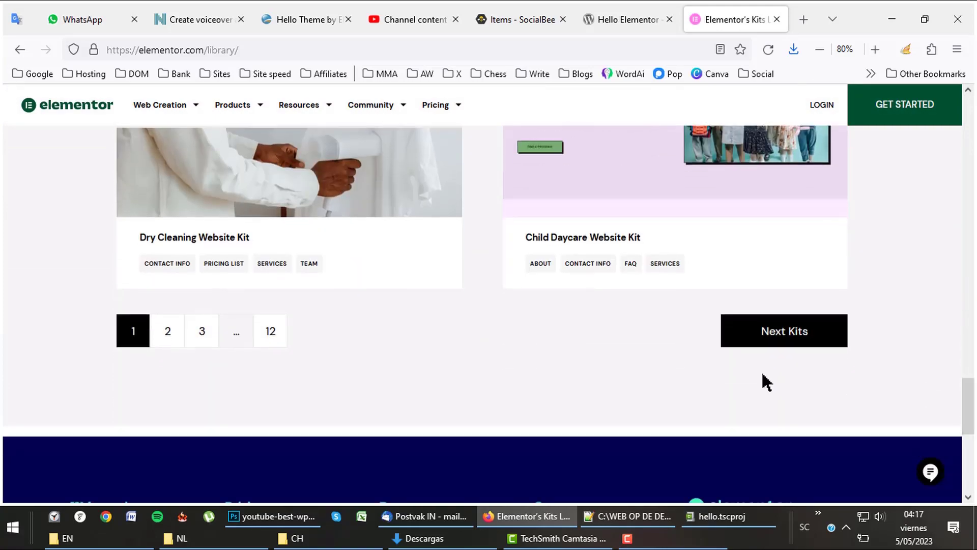
left_click(169, 334)
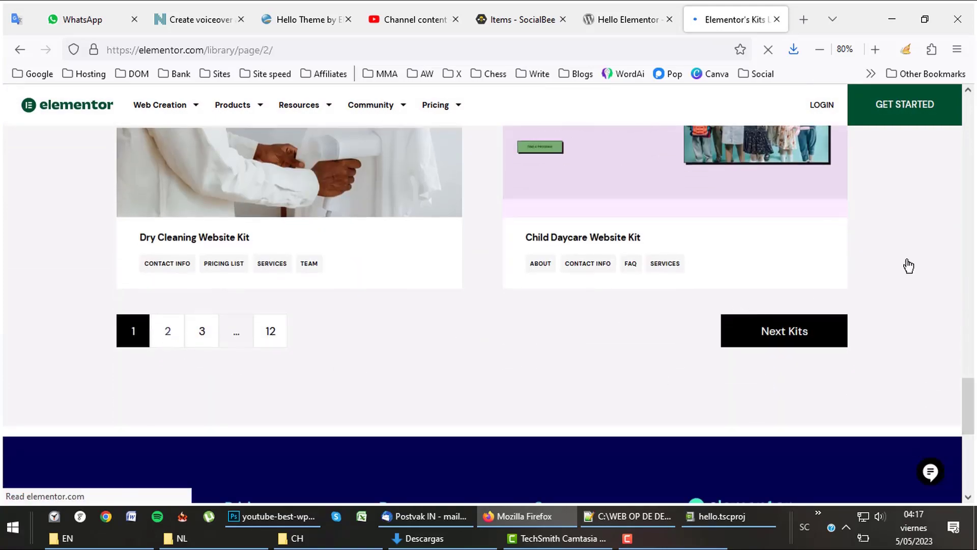
left_click_drag(970, 122, 970, 236)
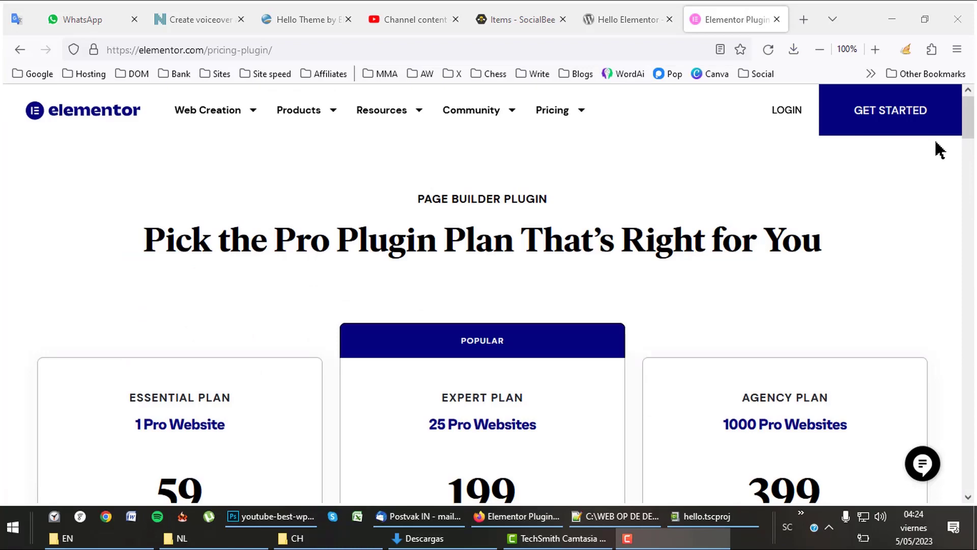
left_click_drag(970, 115, 970, 149)
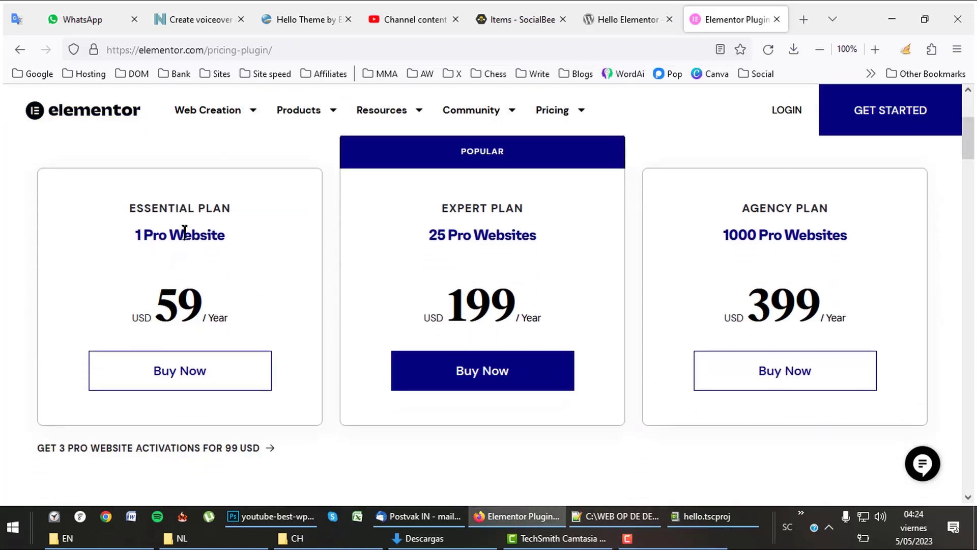
Highlight each Pro plan's site allowance: Essential 1, Expert 25, Agency 1000 websites.
left_click_drag(183, 234, 136, 238)
left_click_drag(498, 235, 427, 233)
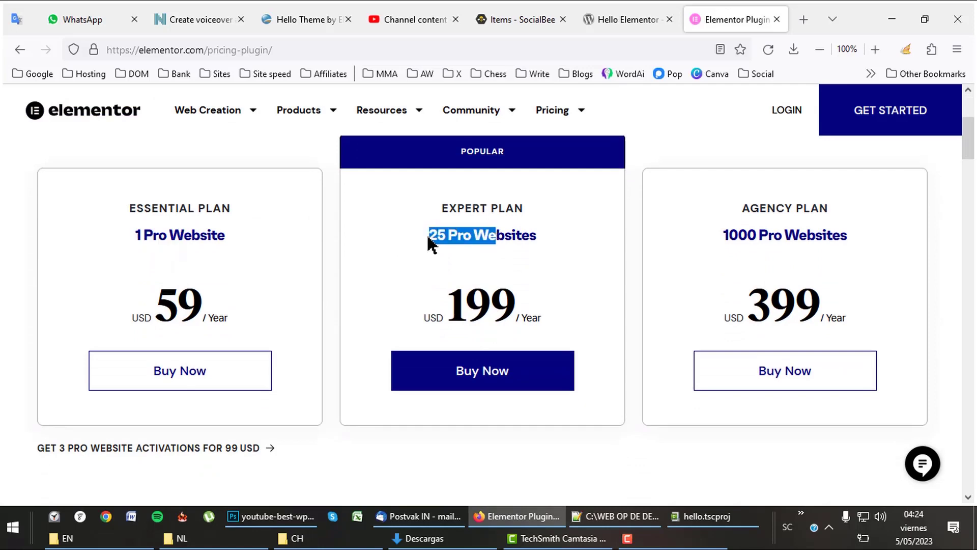
left_click(473, 304)
left_click_drag(744, 232, 814, 233)
left_click(802, 303)
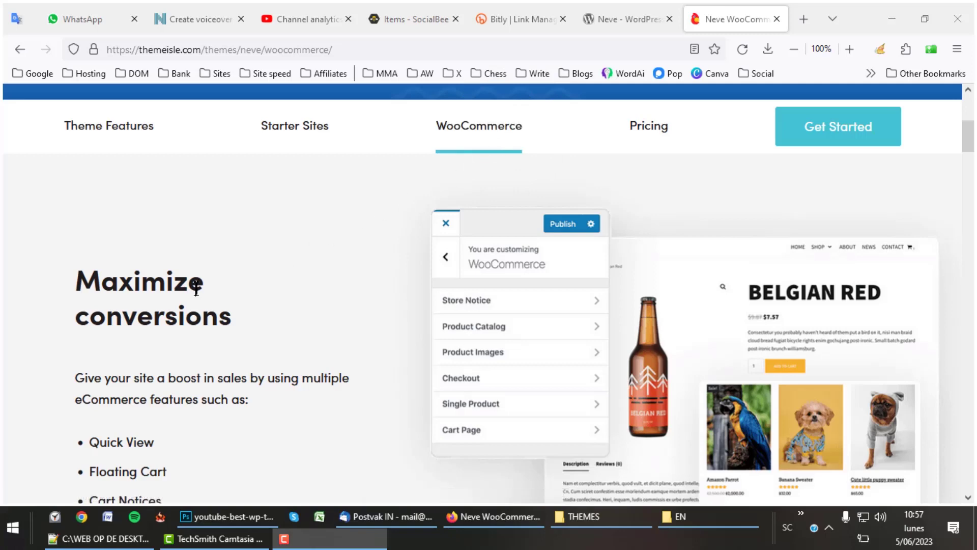
scroll(184, 296, "down", 2)
scroll(184, 296, "down", 2)
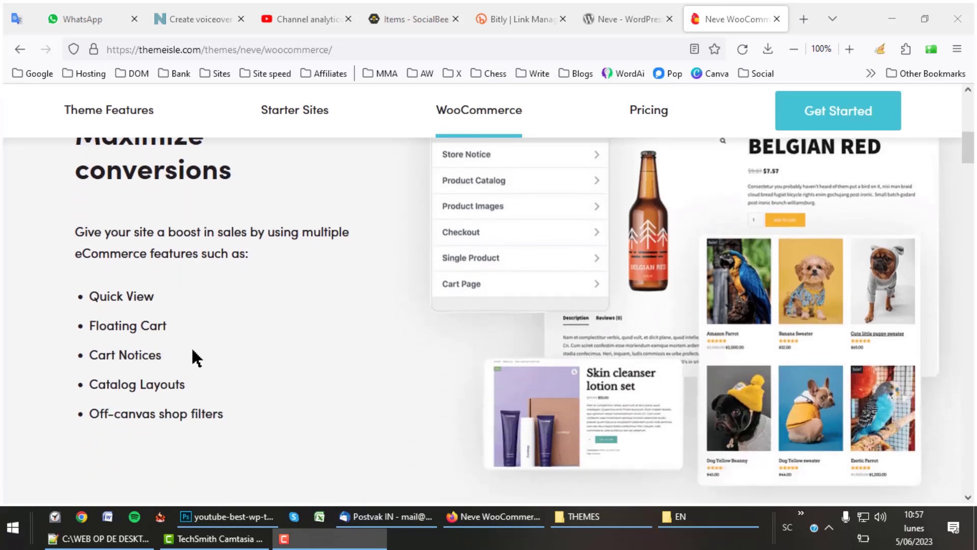
Highlight Quick View, Floating Cart, Cart Notices, Catalog Layouts and Off-canvas shop filters features.
left_click_drag(157, 297, 92, 300)
left_click_drag(168, 326, 92, 326)
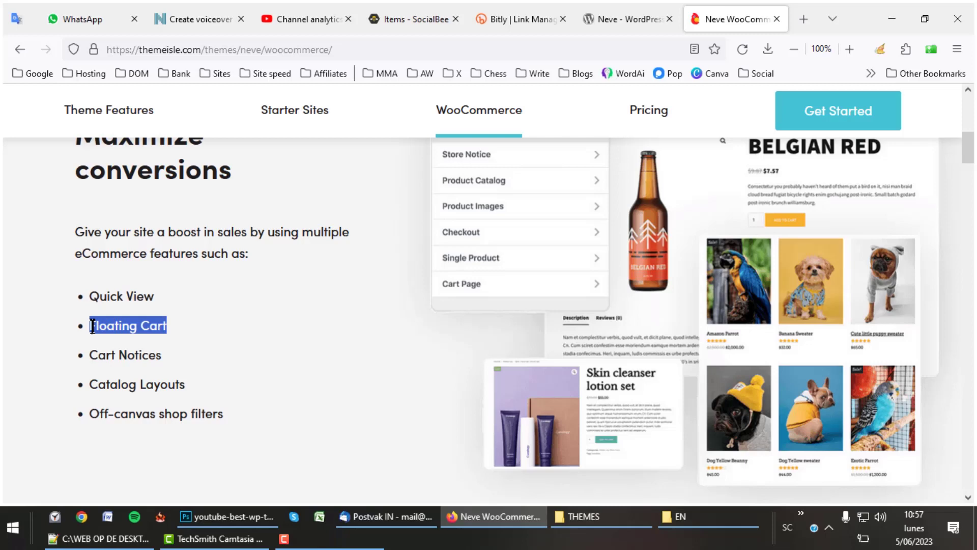
left_click_drag(162, 354, 91, 355)
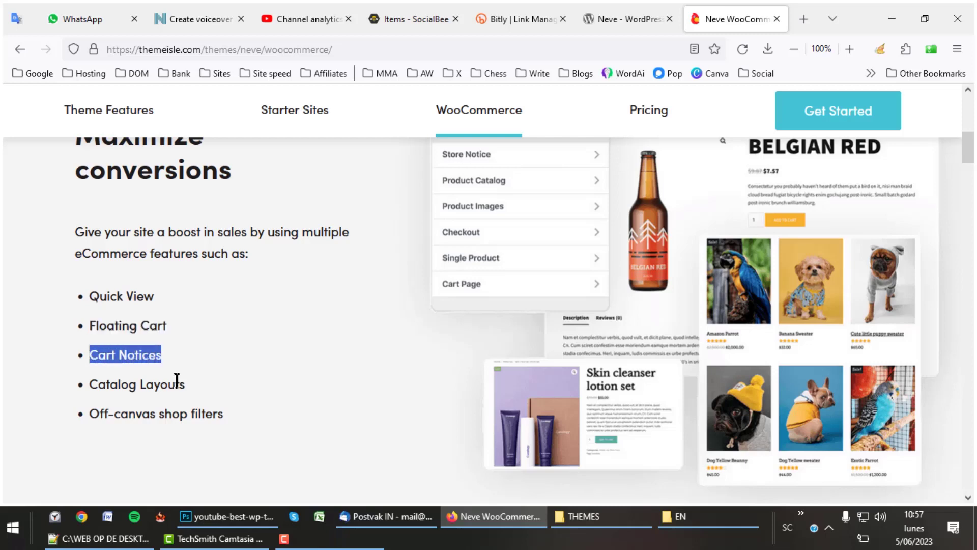
left_click_drag(185, 383, 91, 383)
left_click_drag(222, 412, 109, 414)
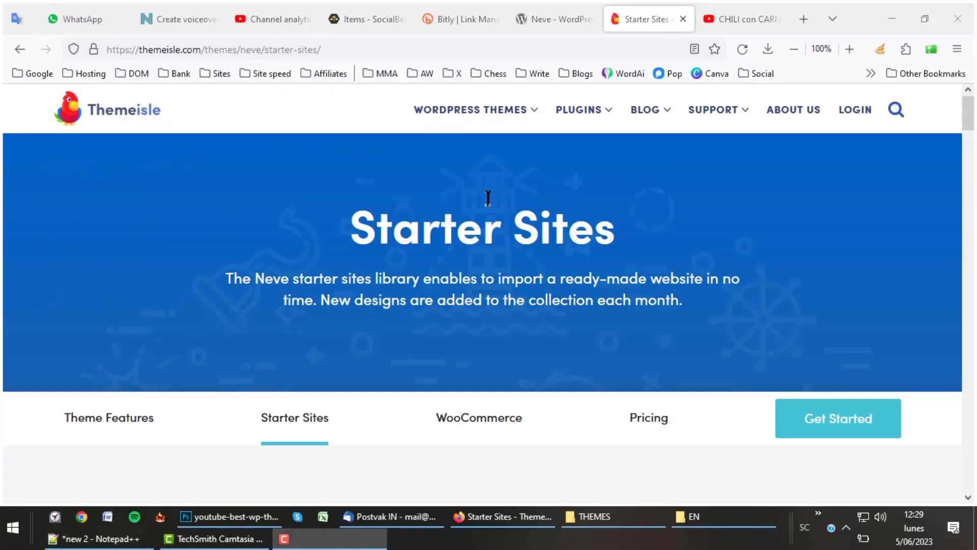
scroll(489, 199, "down", 3)
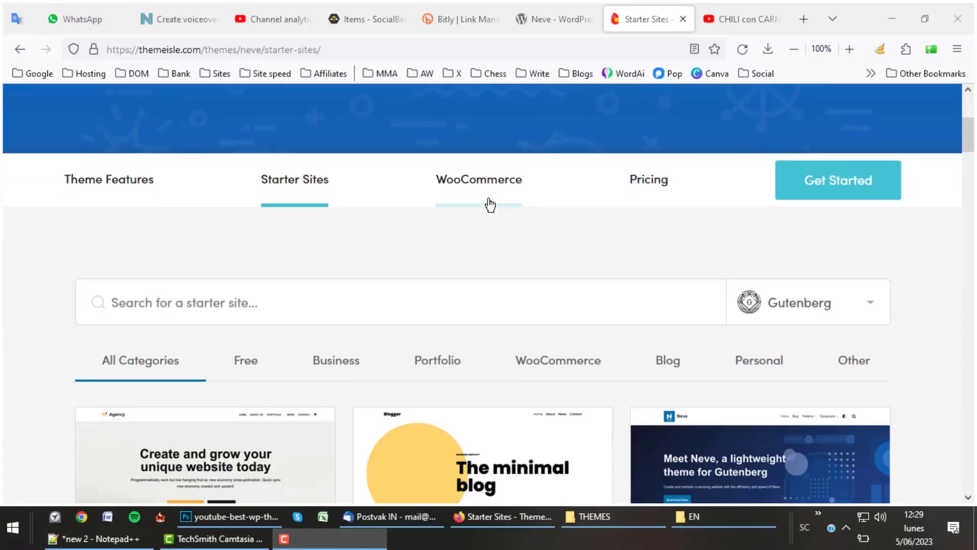
scroll(491, 206, "down", 1)
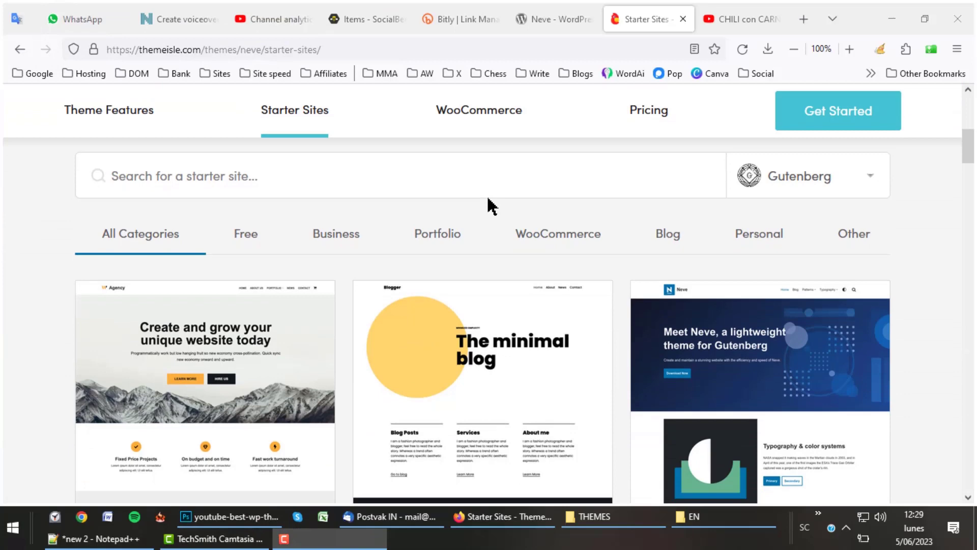
Filter Neve's starter sites to the WooCommerce category.
left_click(209, 176)
left_click(558, 234)
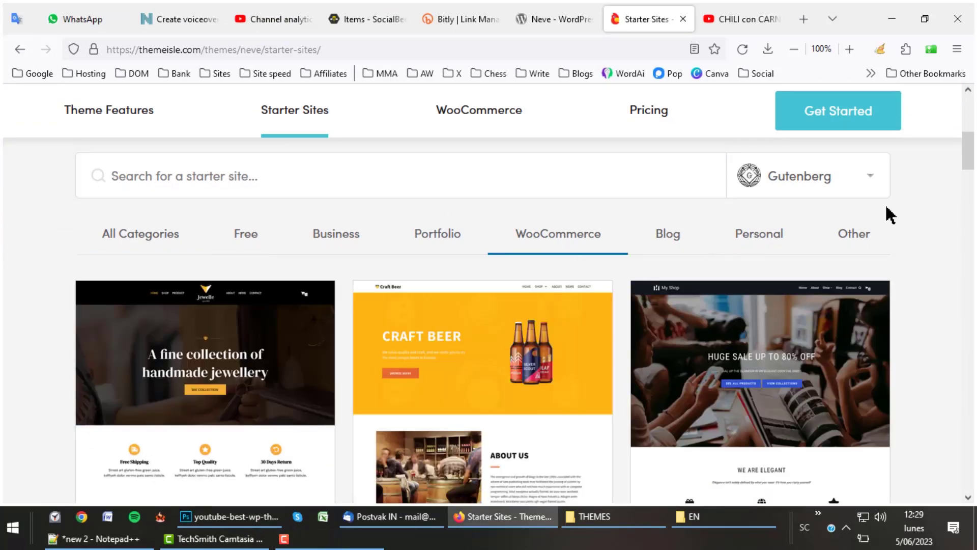
mouse_move(968, 157)
left_mouse_down()
mouse_move(968, 233)
mouse_move(968, 222)
left_mouse_up()
left_click_drag(968, 212, 969, 163)
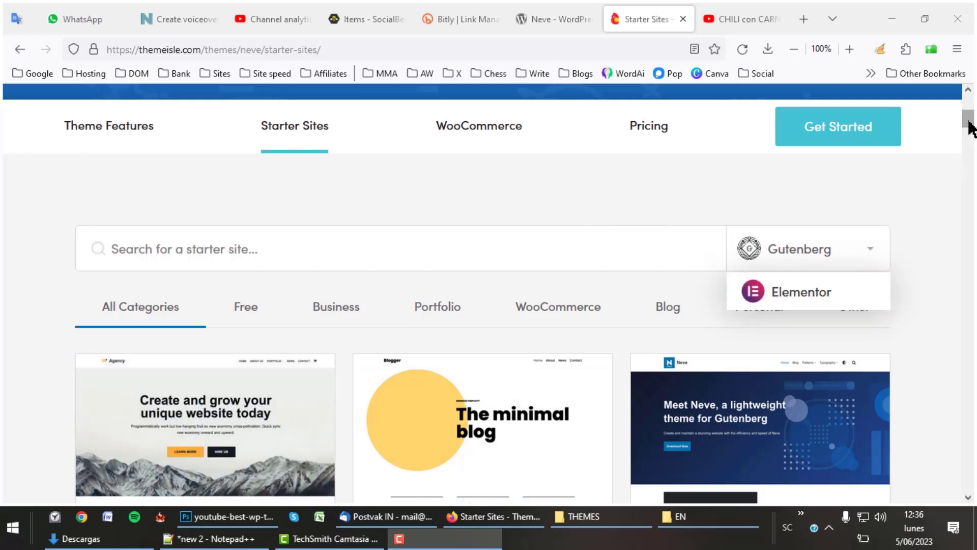
left_click_drag(968, 122, 972, 302)
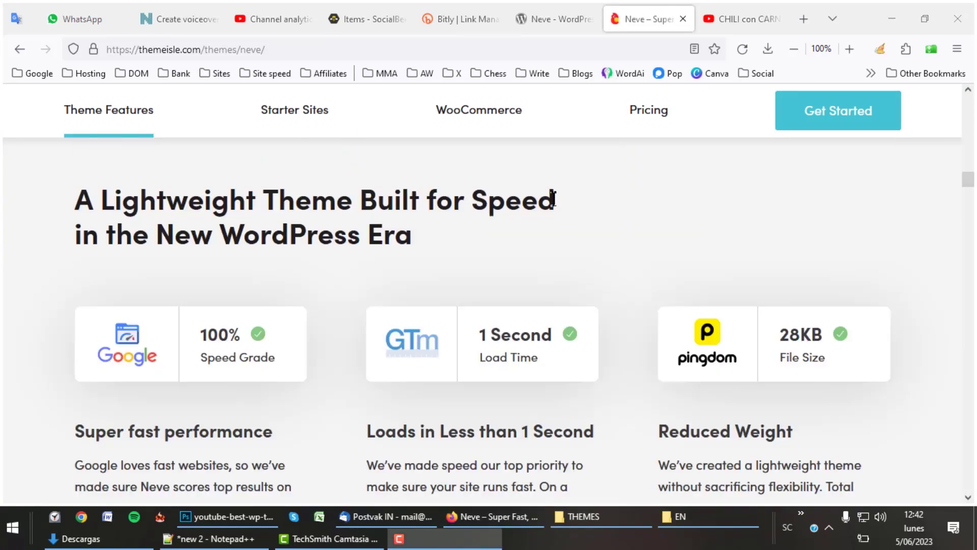
left_click_drag(556, 199, 106, 200)
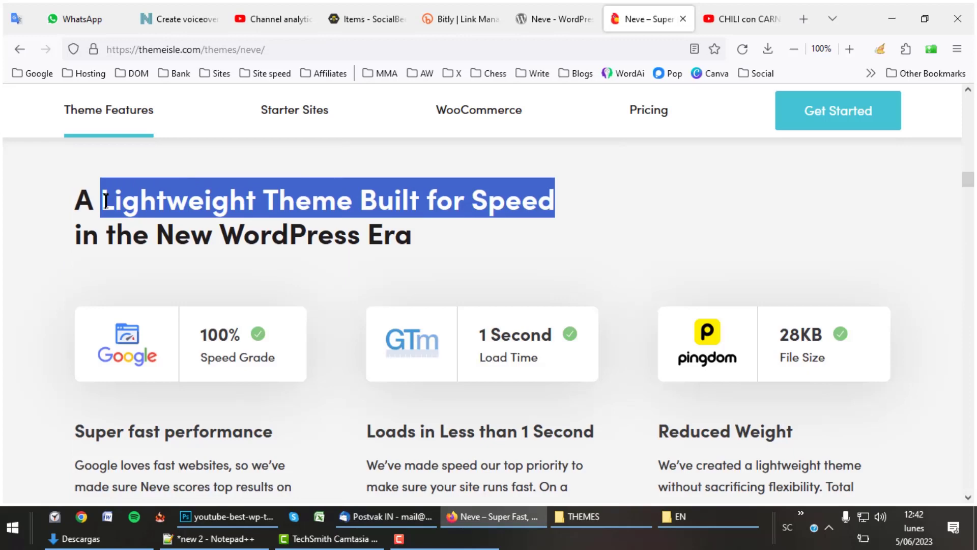
left_click(106, 201)
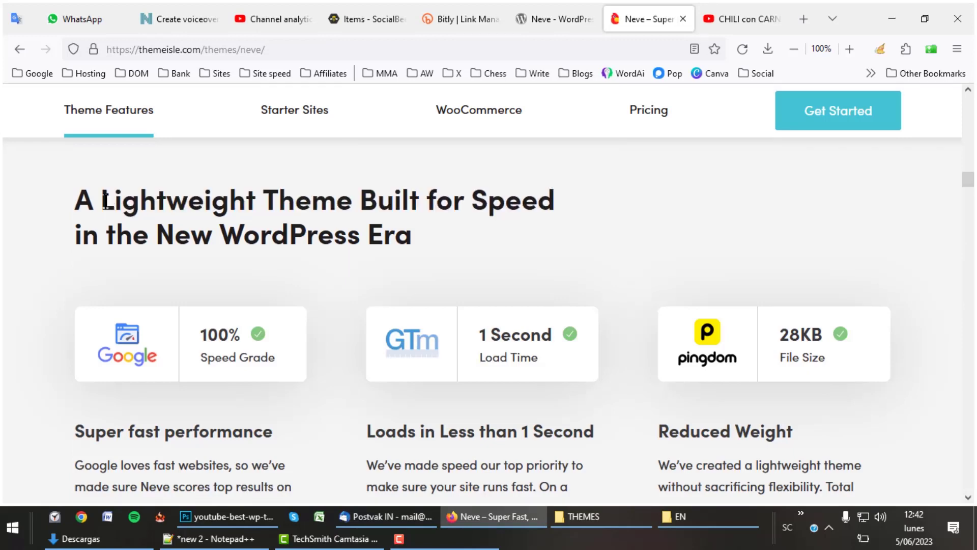
left_click(220, 348)
left_click(510, 358)
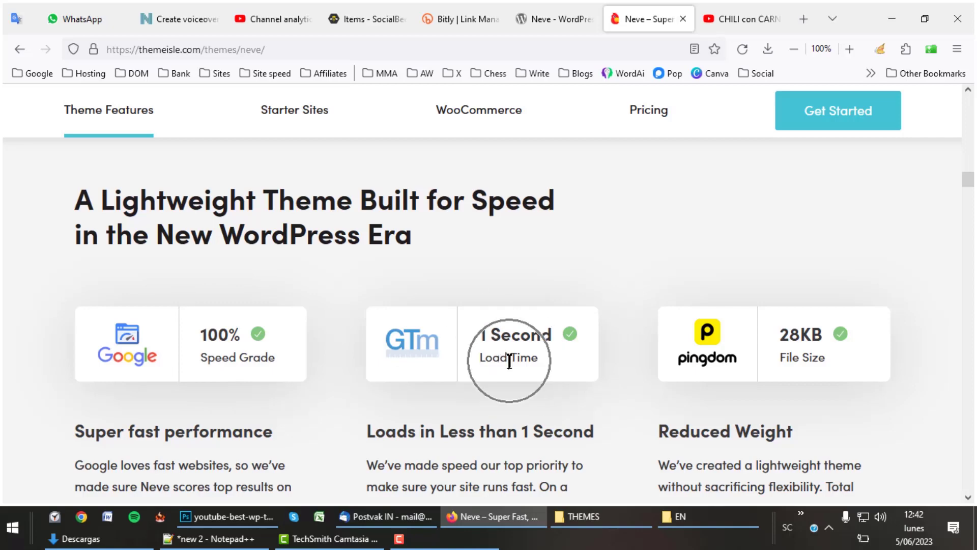
Scroll Neve's Theme Features page down to the Enhanced WooCommerce section.
left_click(806, 352)
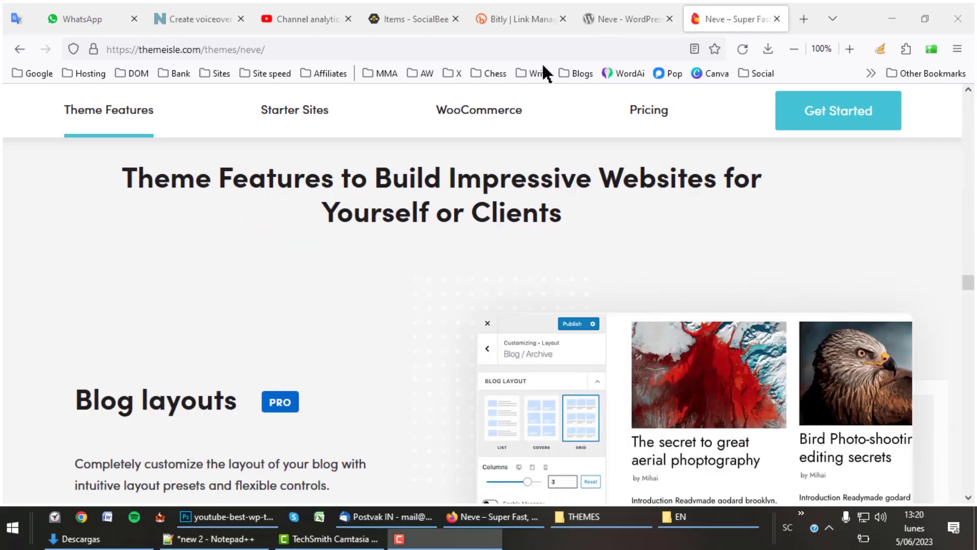
scroll(416, 229, "down", 3)
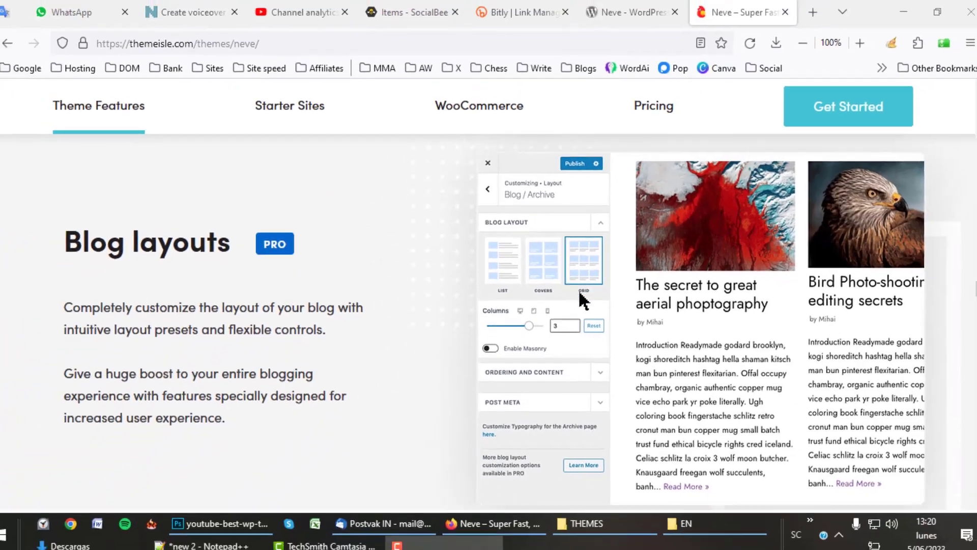
scroll(576, 289, "down", 3)
scroll(575, 288, "down", 3)
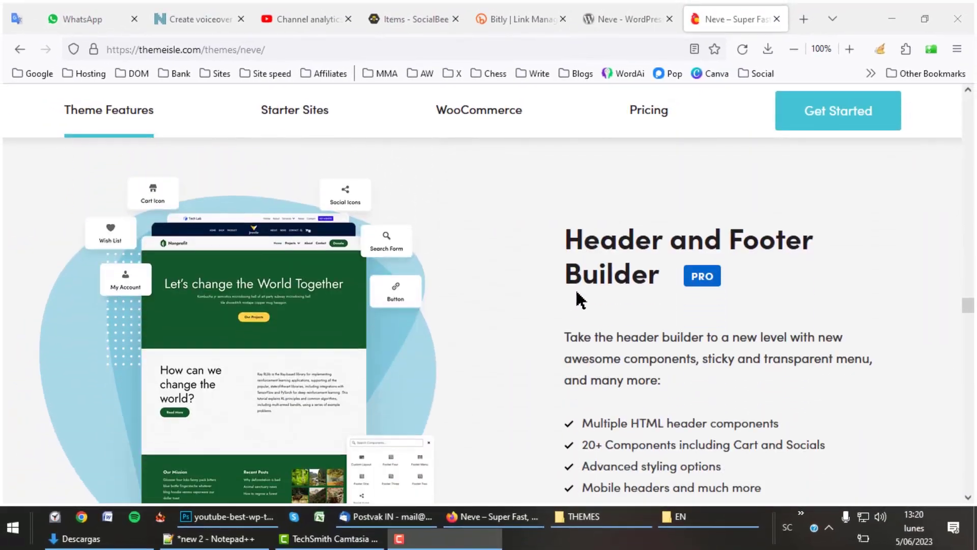
scroll(575, 288, "down", 3)
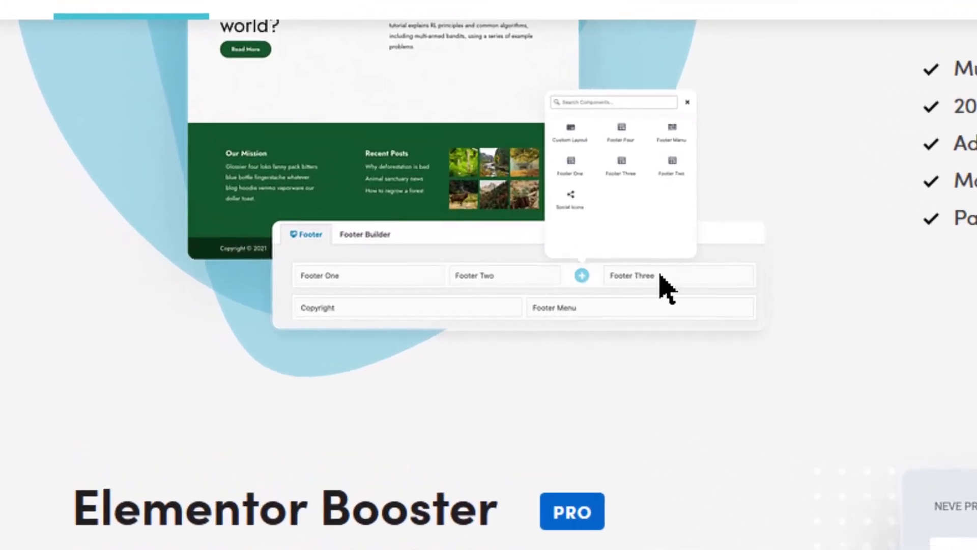
scroll(427, 314, "down", 3)
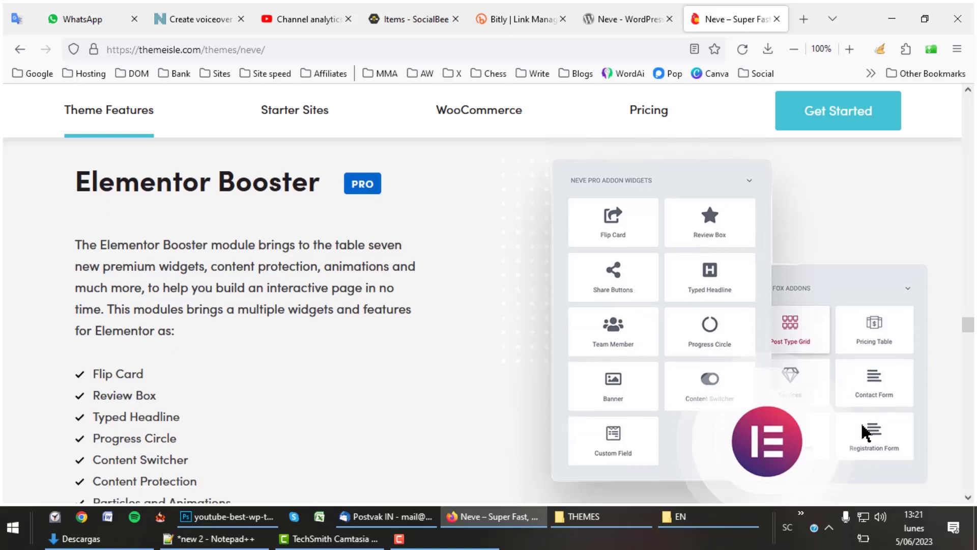
scroll(865, 432, "down", 3)
scroll(864, 432, "down", 4)
scroll(864, 433, "down", 2)
scroll(866, 432, "down", 1)
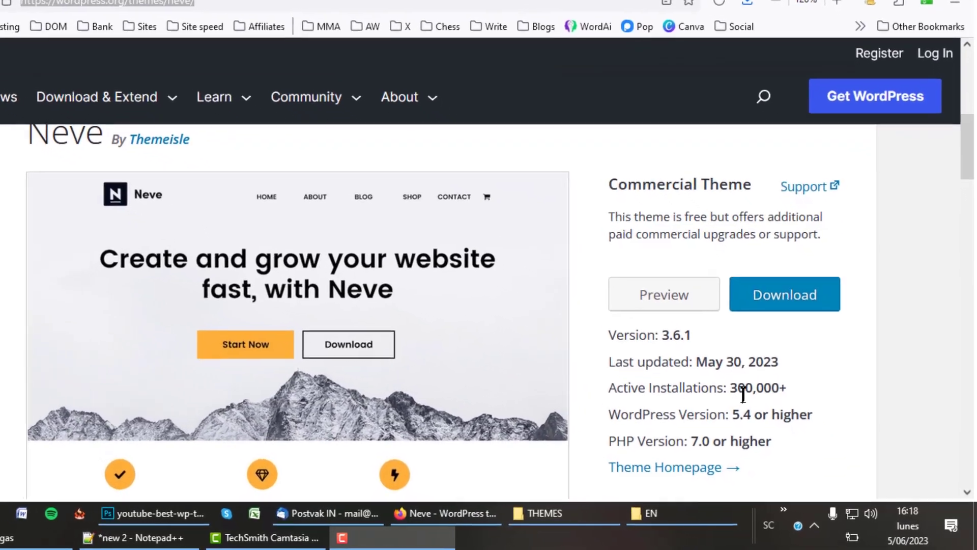
Highlight Neve's 300,000+ active installations figure on WordPress.org, then clear the highlight.
left_click_drag(776, 378, 715, 378)
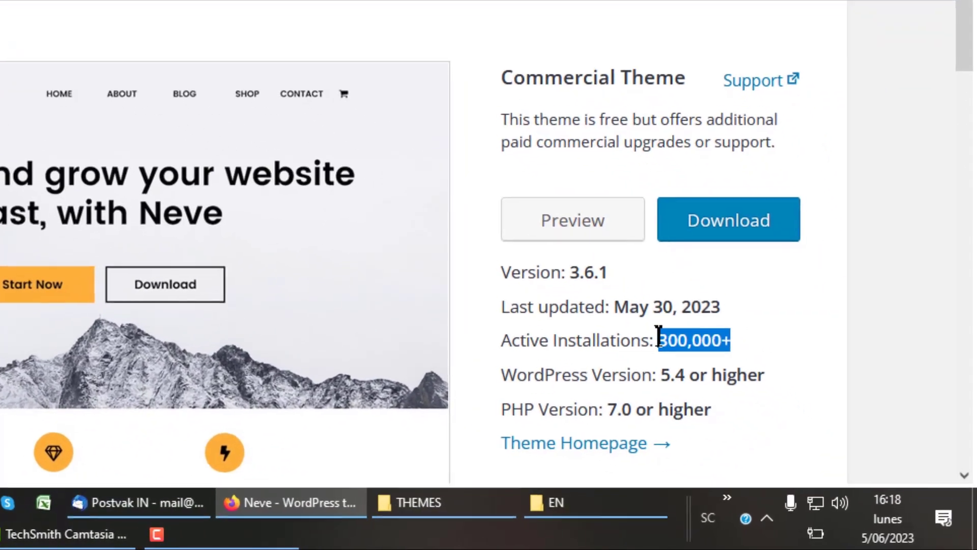
left_click(637, 324)
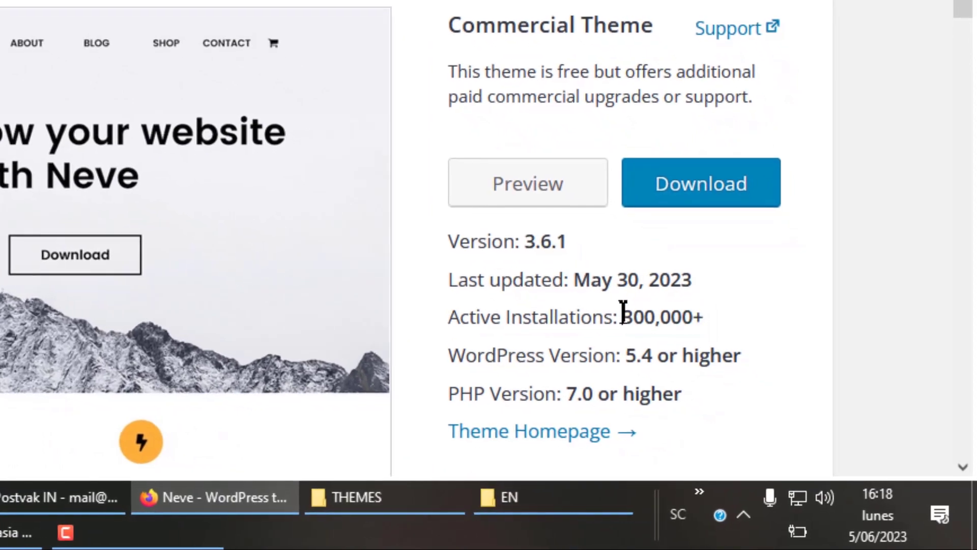
scroll(580, 309, "down", 3)
scroll(580, 310, "down", 4)
scroll(585, 244, "down", 2)
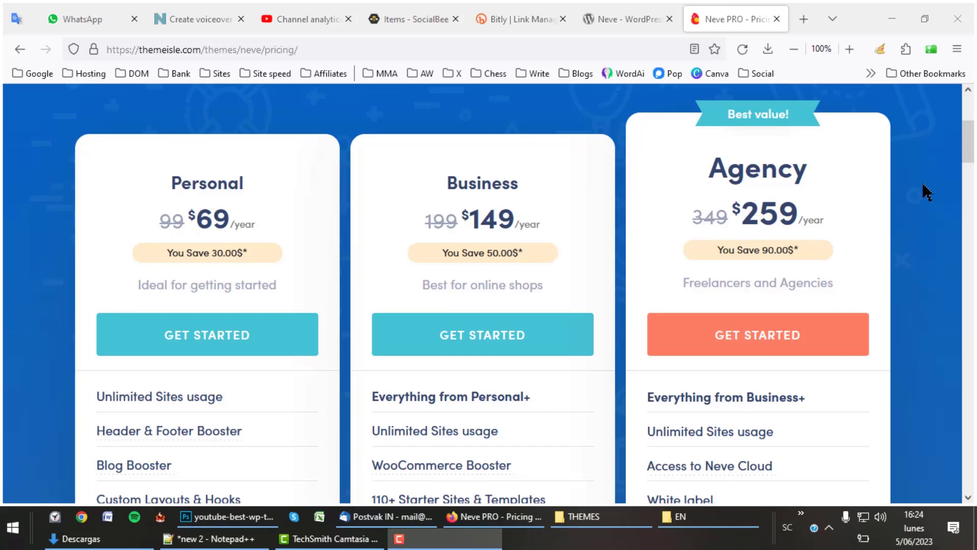
left_click_drag(969, 144, 969, 163)
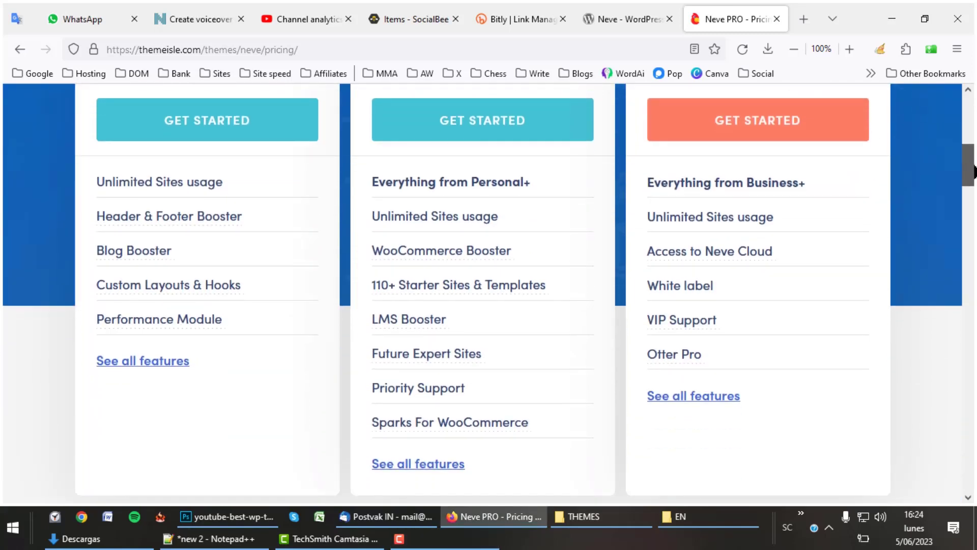
left_click_drag(969, 165, 969, 130)
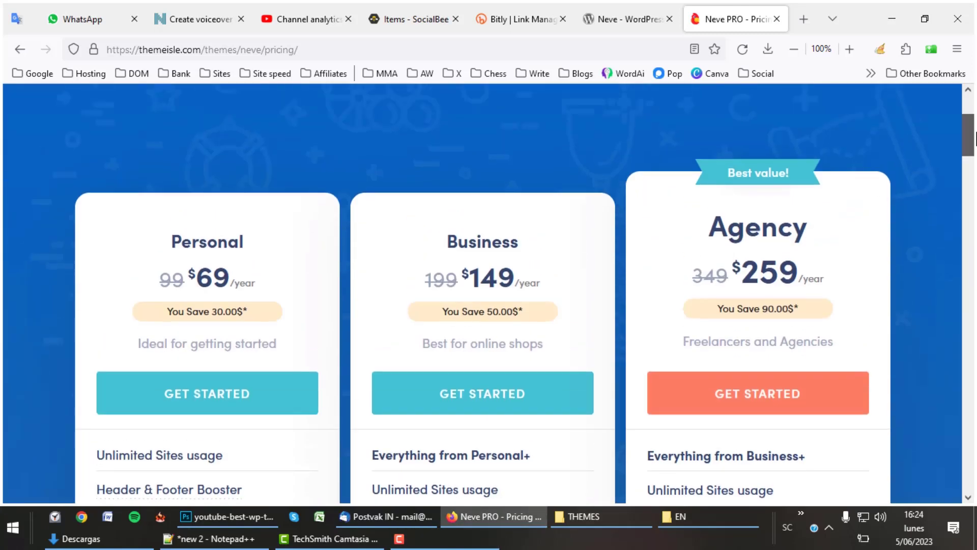